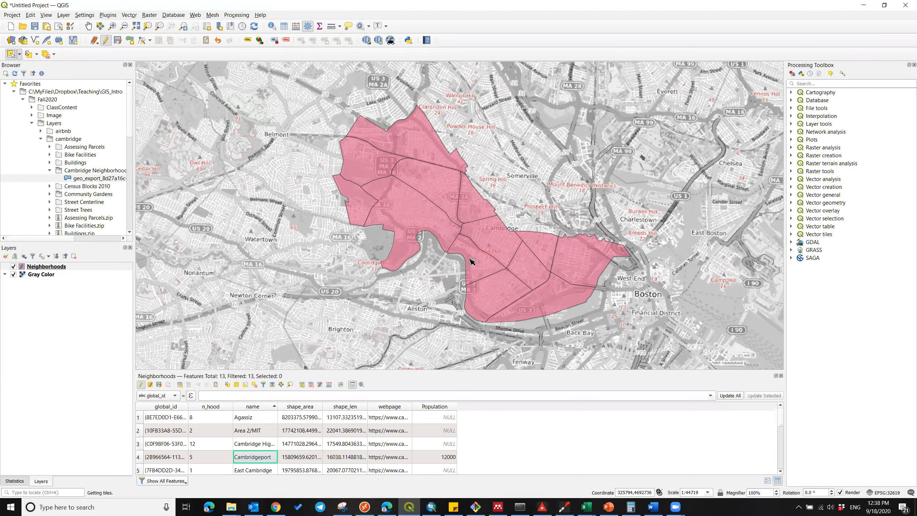
right_click(43, 266)
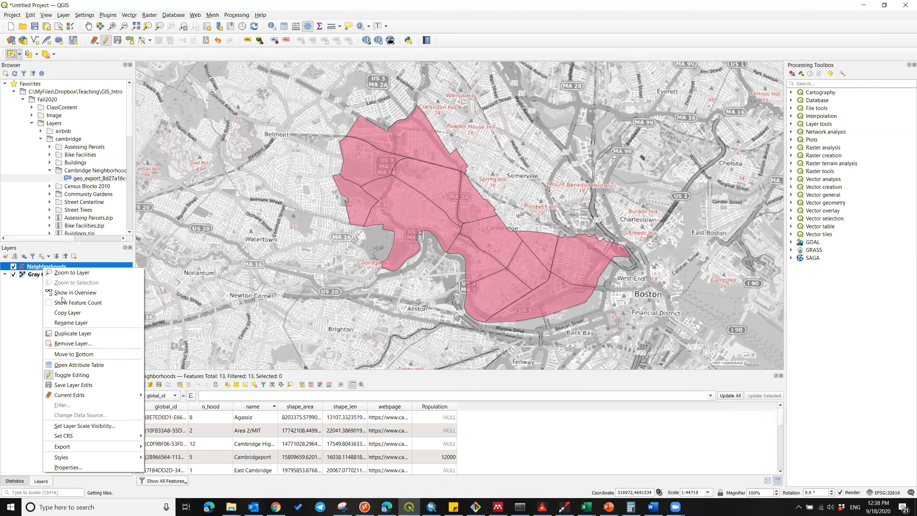
click(80, 365)
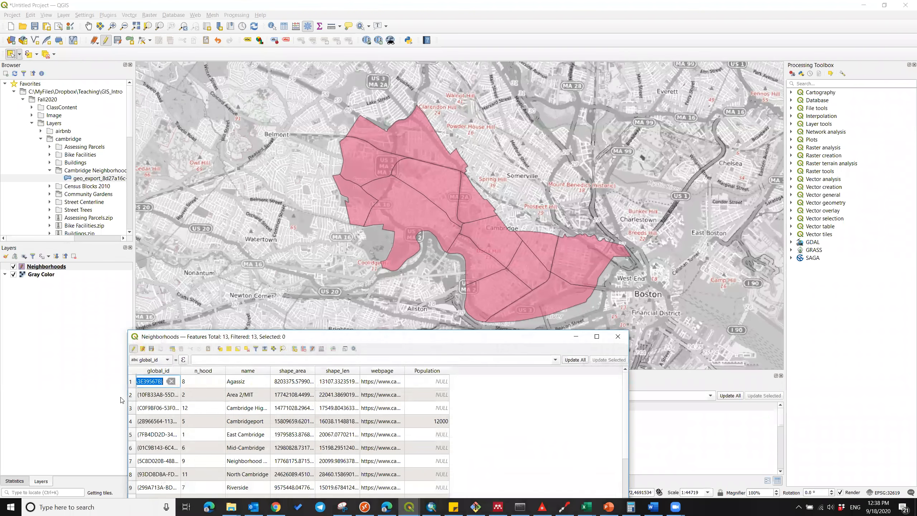
click(616, 338)
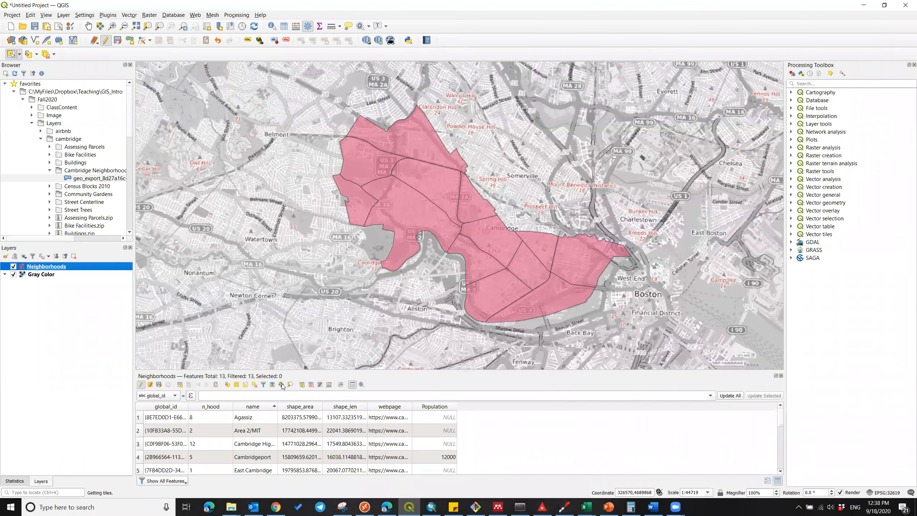
- Stop editing the Neighborhoods layer and save its pending changes
click(140, 384)
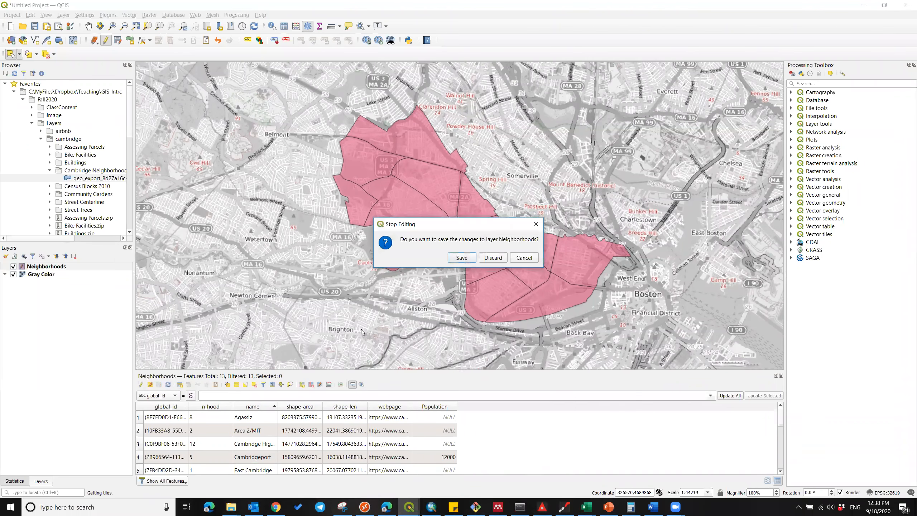
click(467, 258)
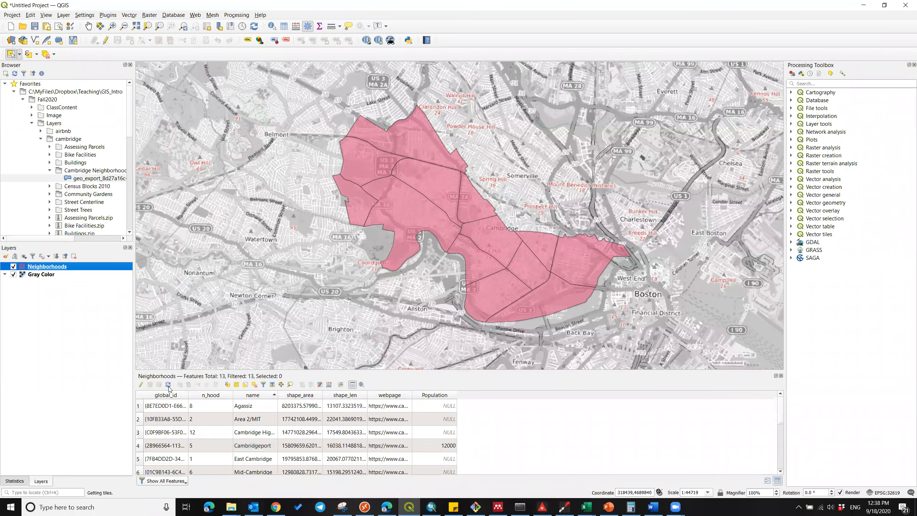
- Turn editing back on for the Neighborhoods layer and add a Text (string) field named Grouping with length 10
click(141, 385)
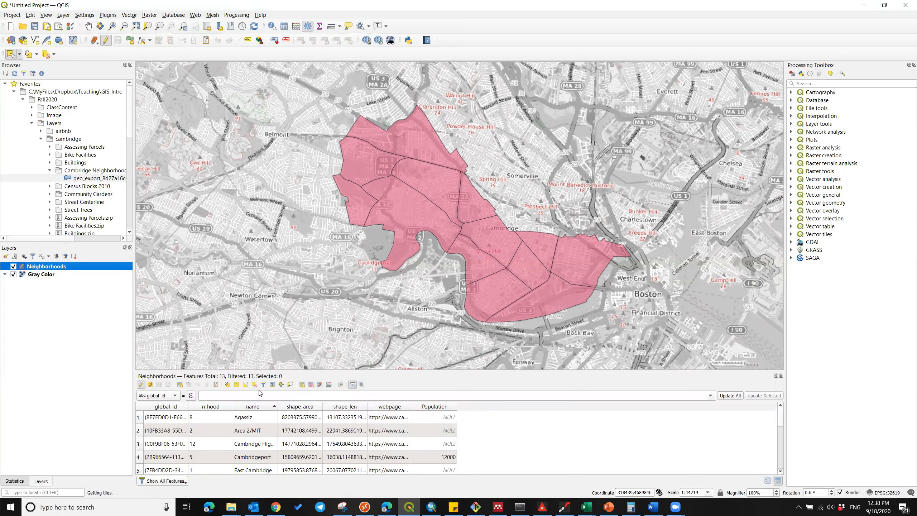
click(302, 385)
text(Grouping)
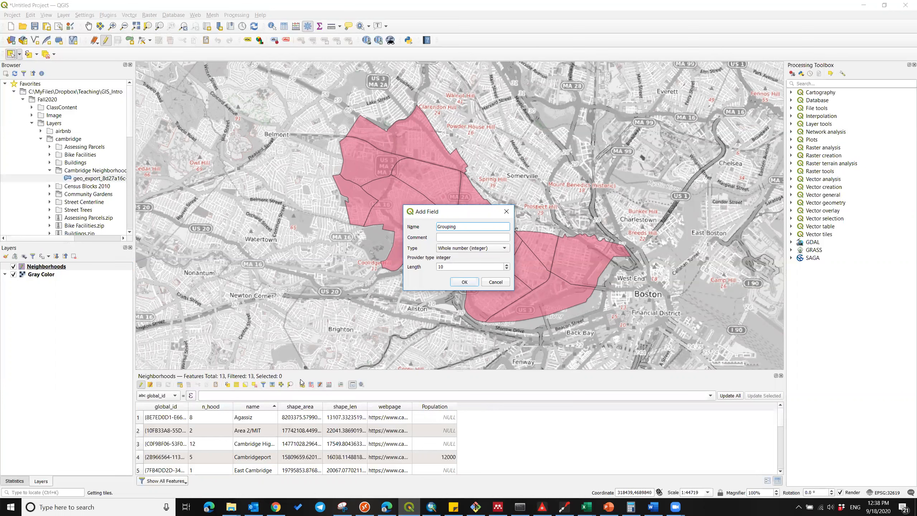
click(502, 250)
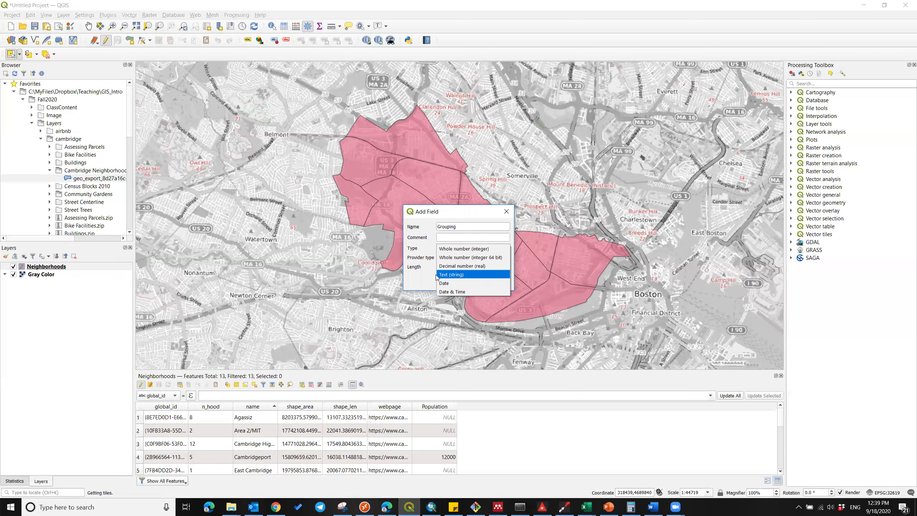
click(473, 275)
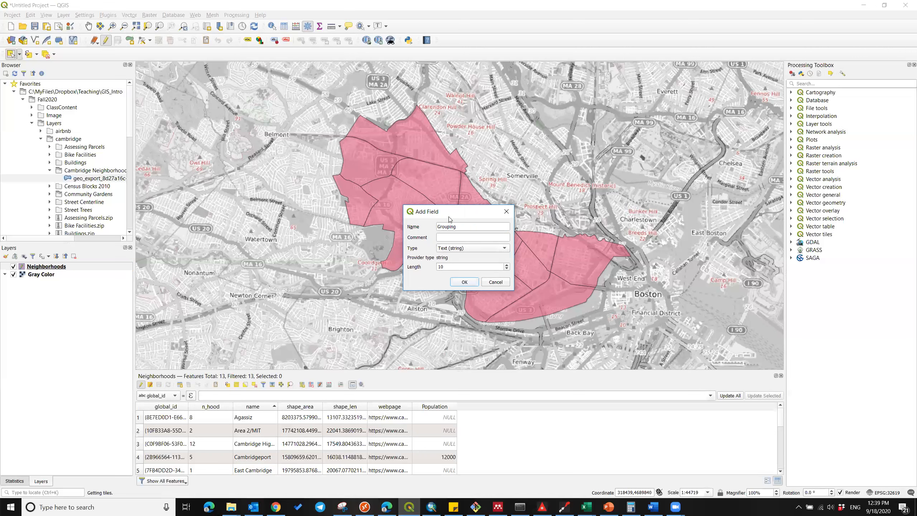
click(464, 283)
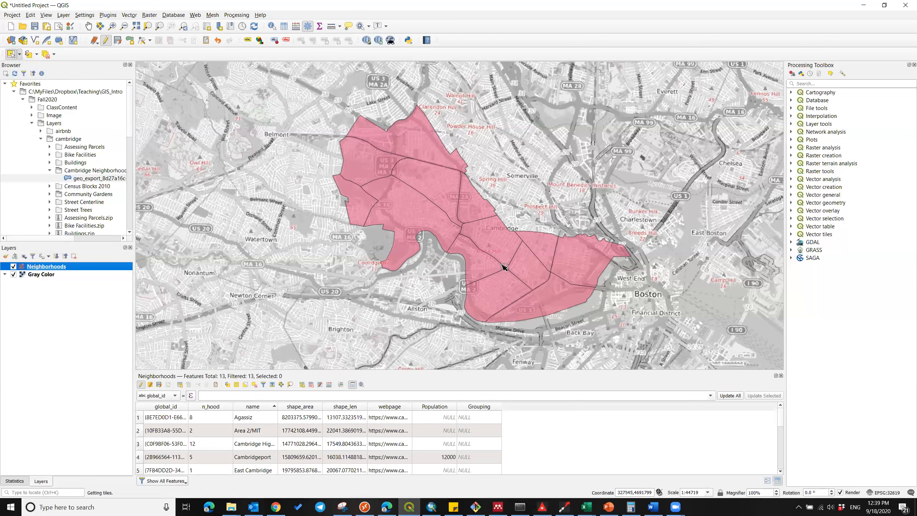
- Select West Cambridge on the map and set its existing Population field to 15000 with the field calculator, updating only the selected feature
click(414, 218)
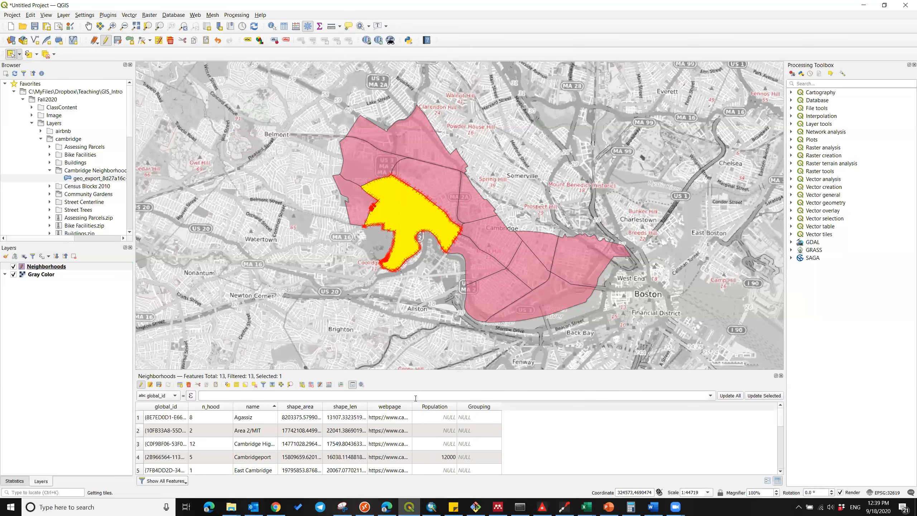
scroll(452, 435, down, 2)
scroll(451, 435, down, 1)
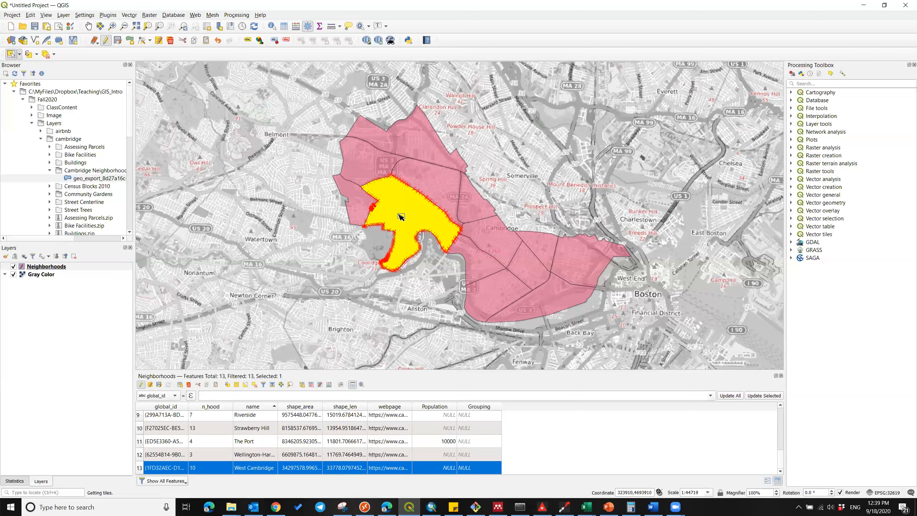
click(328, 385)
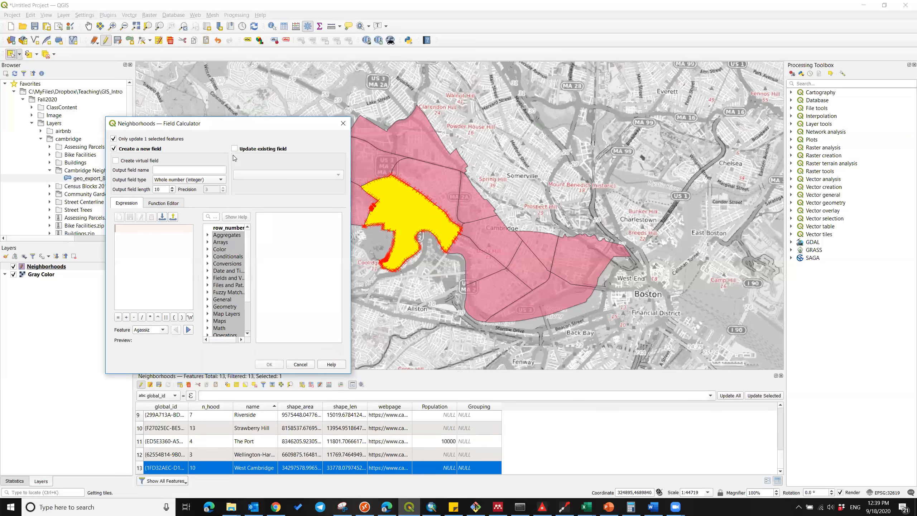
click(235, 149)
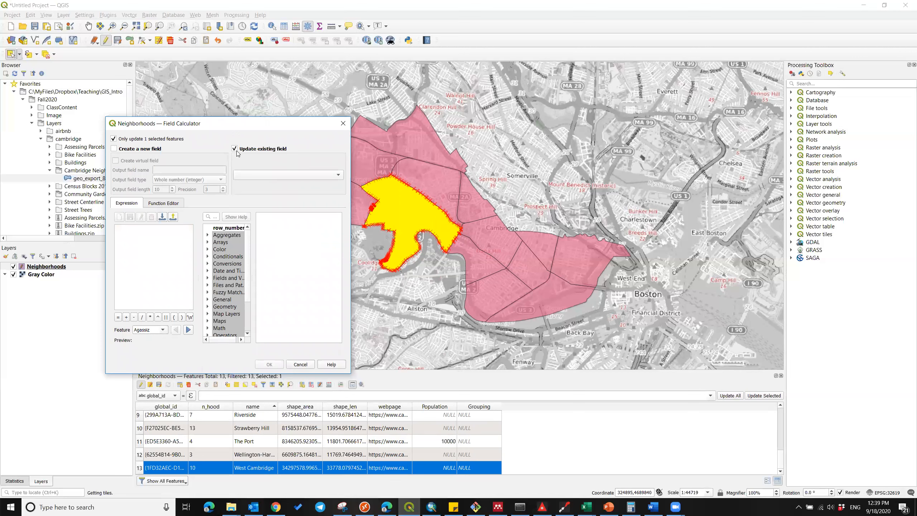
click(312, 176)
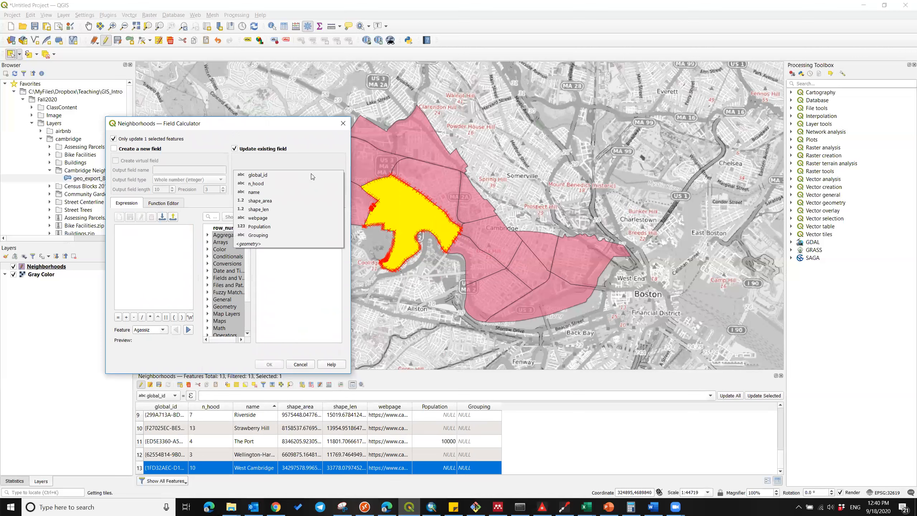
click(264, 227)
click(176, 247)
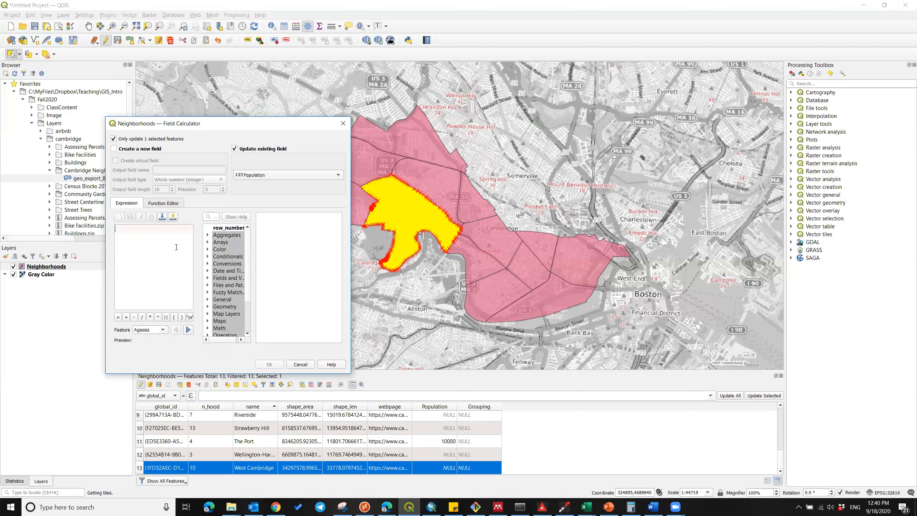
text(15000)
drag(141, 230, 105, 227)
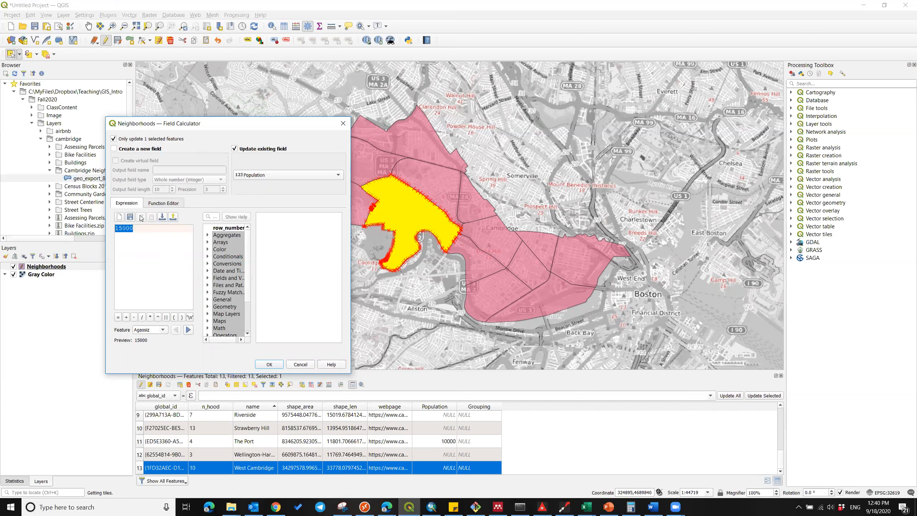
click(113, 139)
click(124, 139)
click(269, 364)
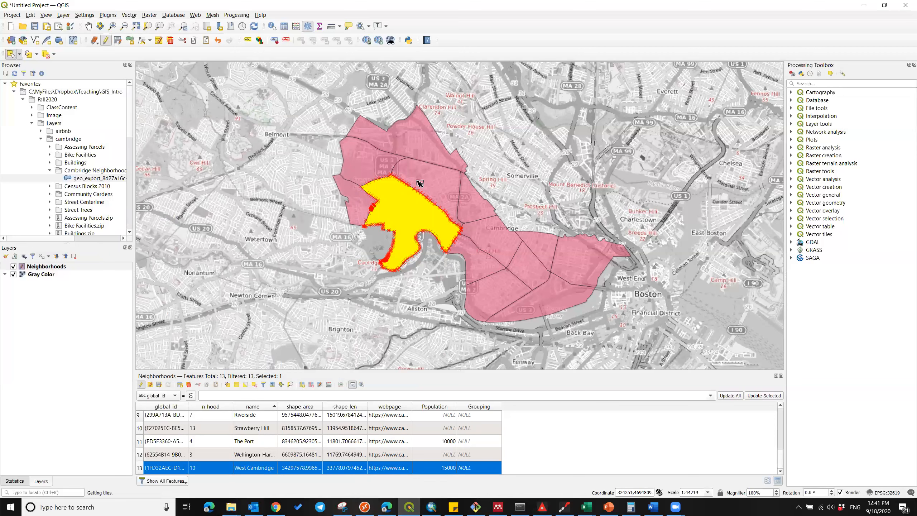
- Select North Cambridge on the map and set its existing Population field to 16500 with the field calculator, updating only the selected feature
click(425, 143)
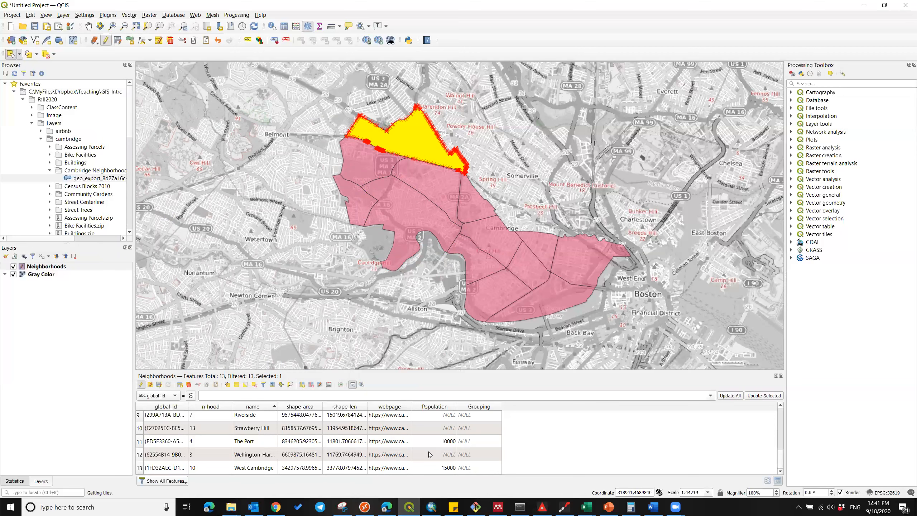
scroll(429, 453, up, 1)
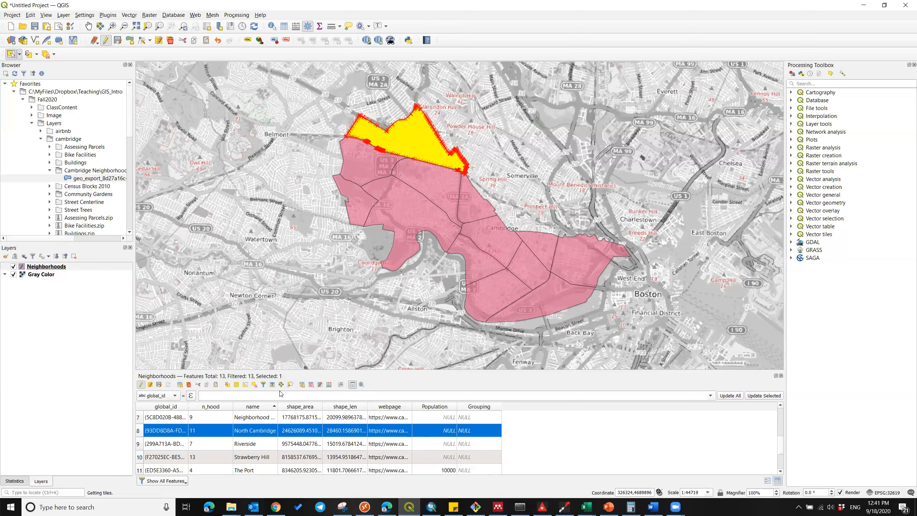
click(328, 385)
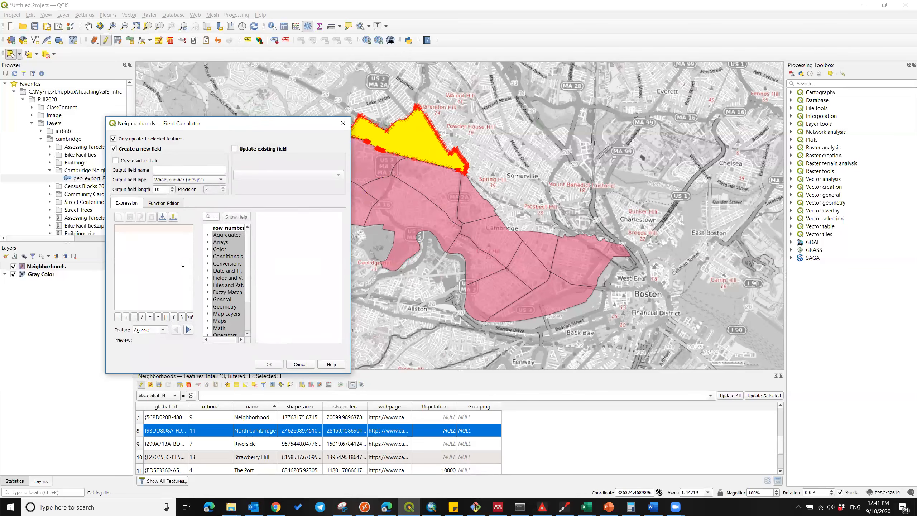
text(16500)
click(235, 148)
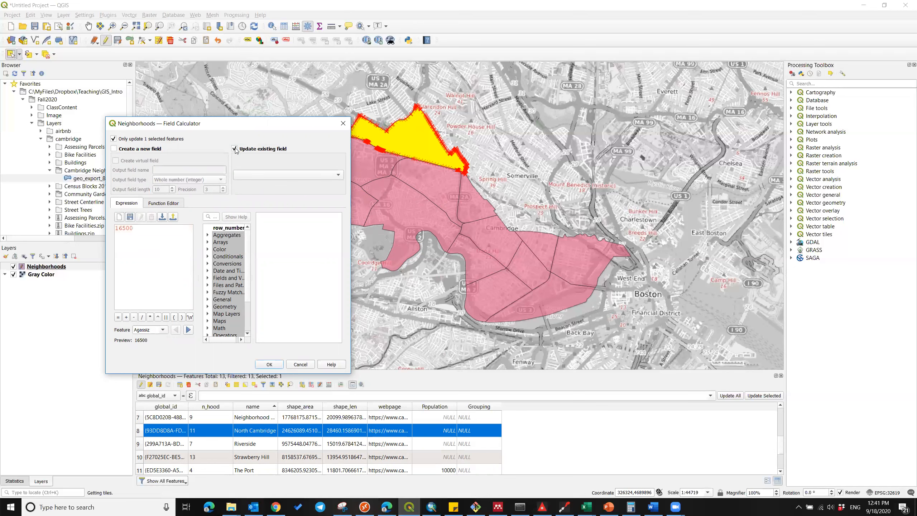
click(268, 180)
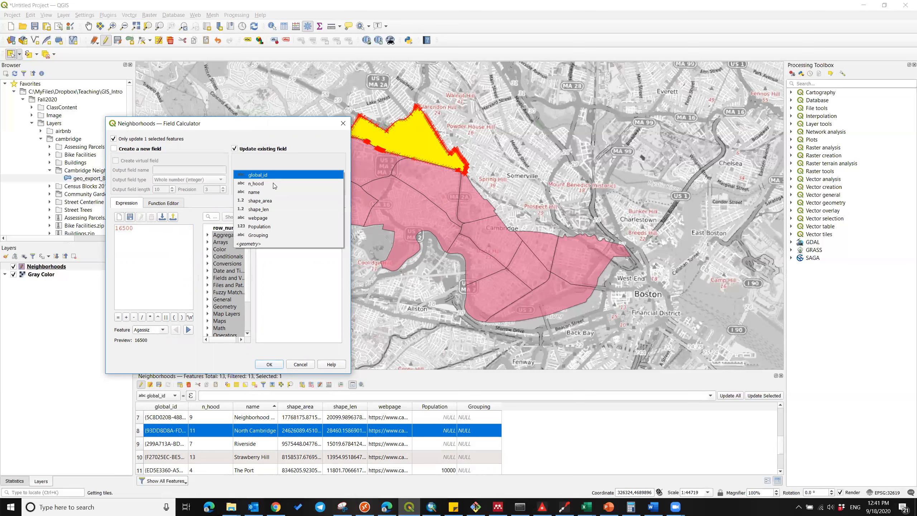
click(274, 227)
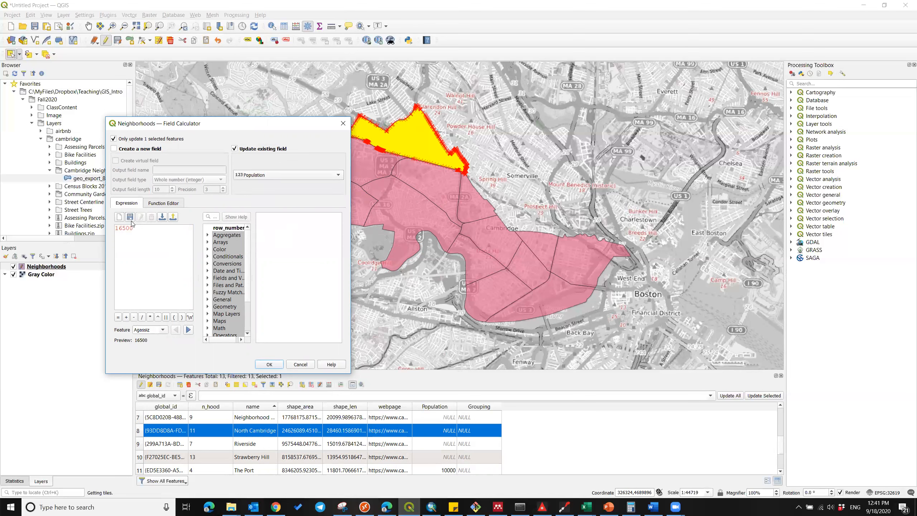
click(267, 364)
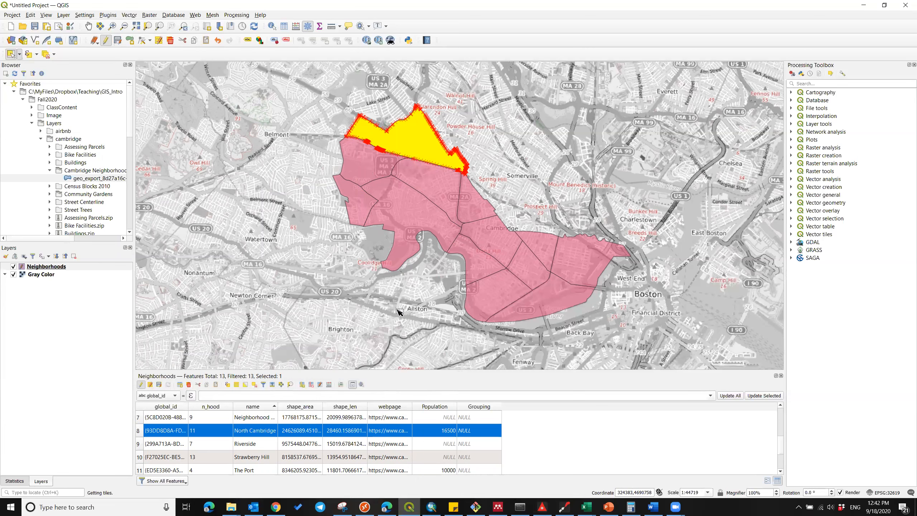
- Clear the current selection and select the five southeastern neighborhoods together on the map, from Cambridgeport and The Port to East Cambridge
click(46, 56)
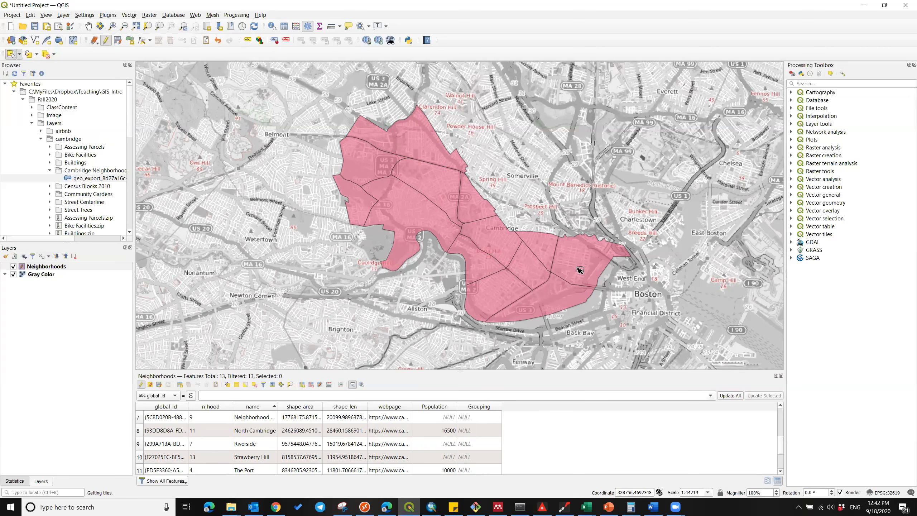
drag(561, 268, 516, 305)
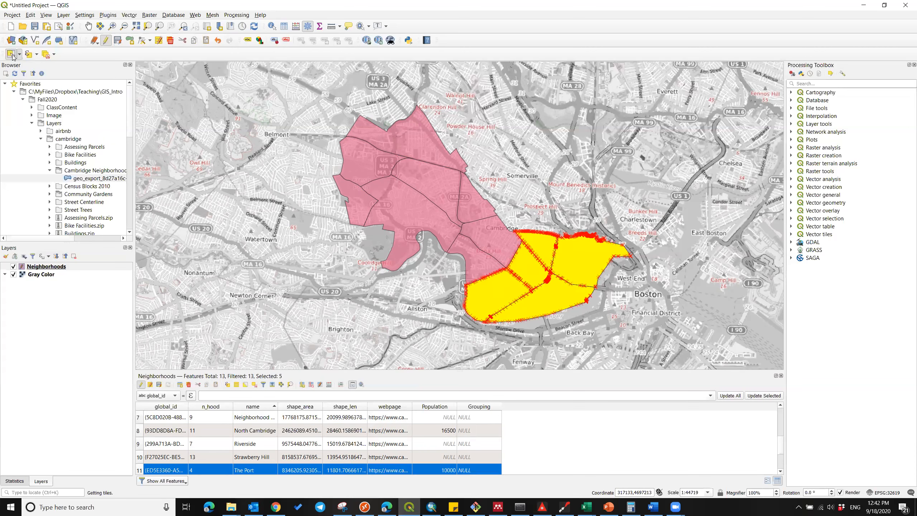
drag(587, 262, 524, 303)
scroll(534, 439, down, 1)
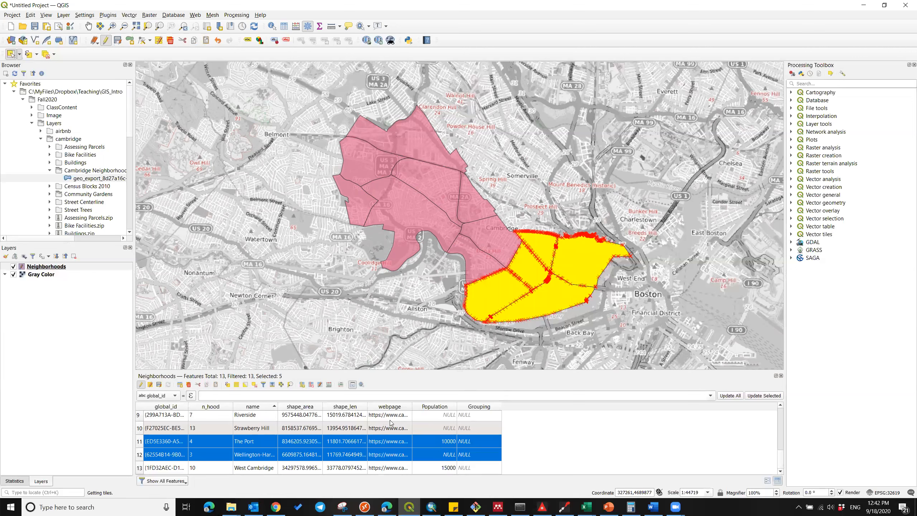
- Save the Population and Grouping field edits to the Neighborhoods layer and leave edit mode
click(141, 384)
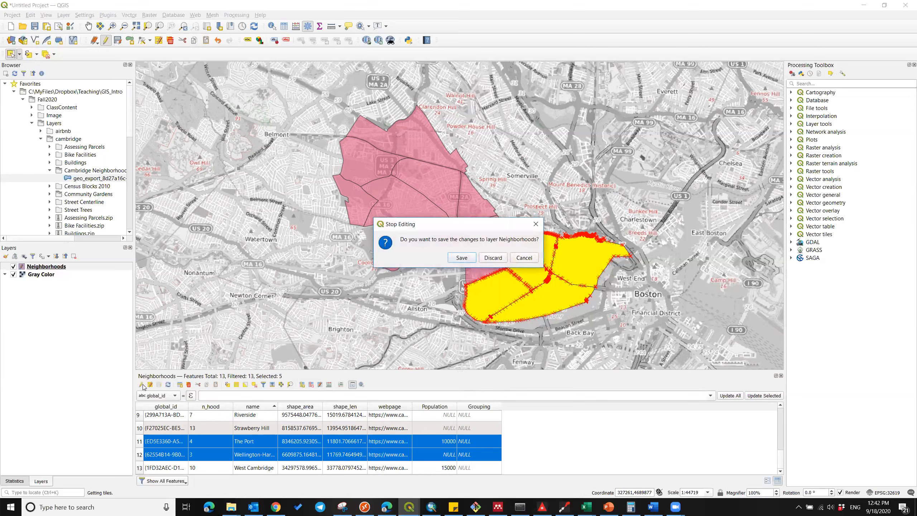
click(461, 258)
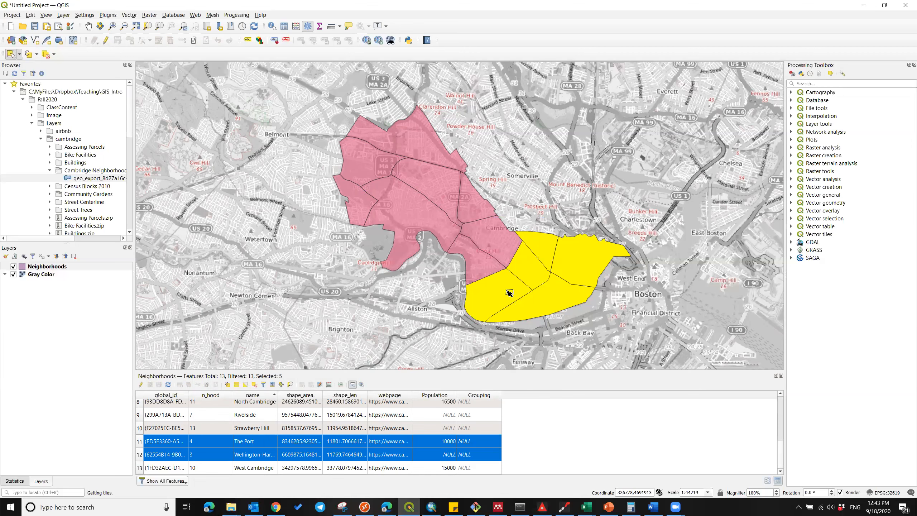
- Start a field calculation that updates the existing Grouping field for only the five selected southeastern neighborhoods
scroll(475, 432, up, 3)
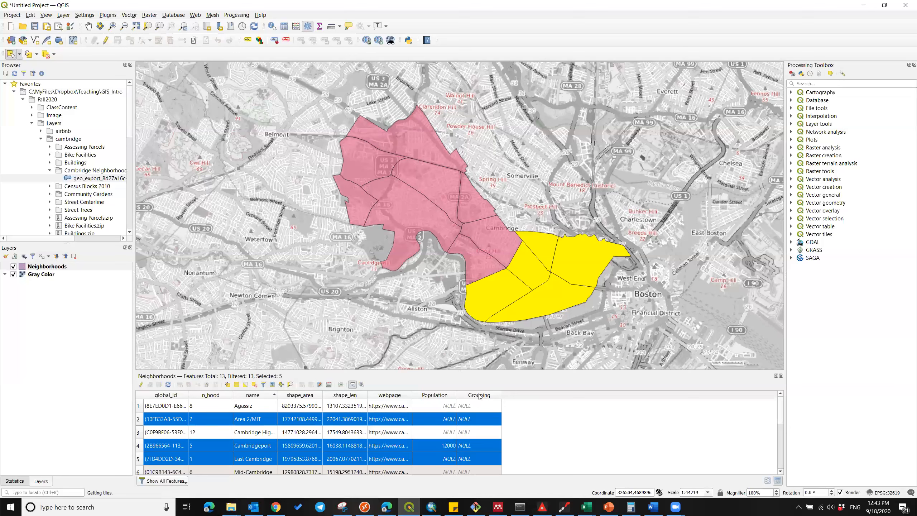
click(328, 385)
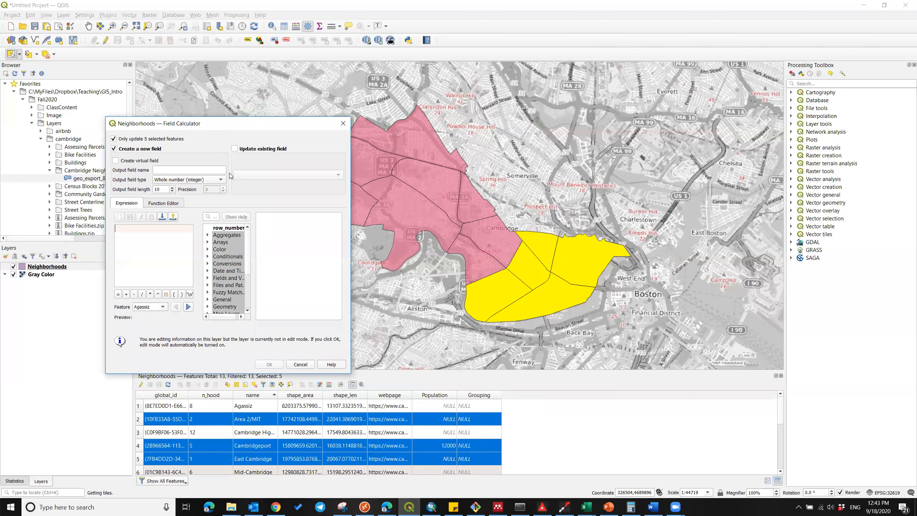
click(235, 149)
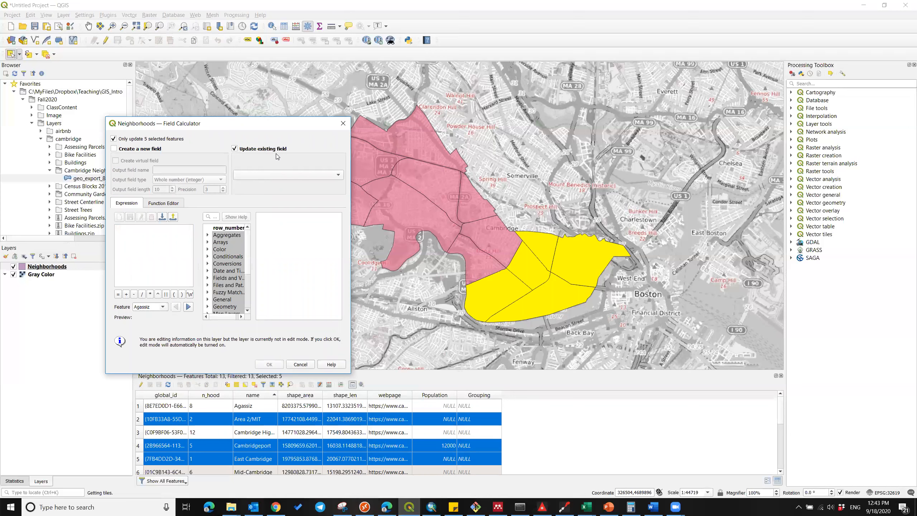
click(303, 175)
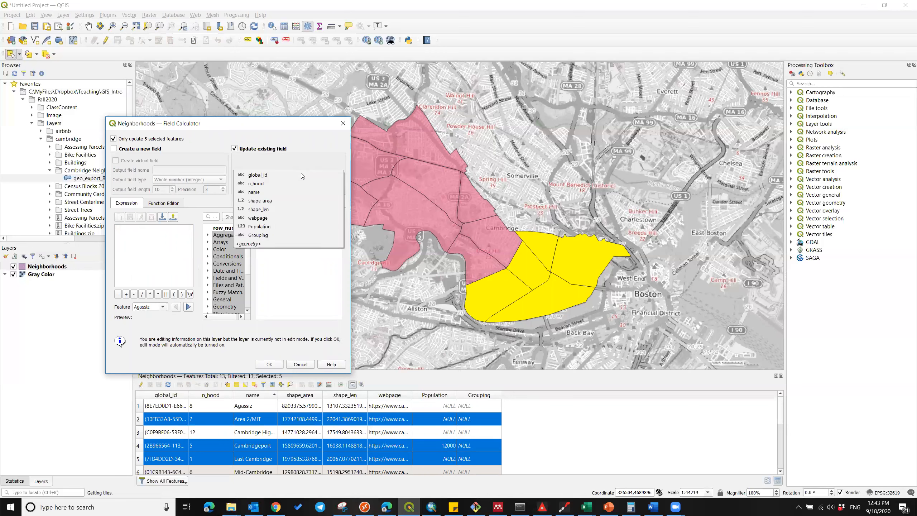
click(262, 240)
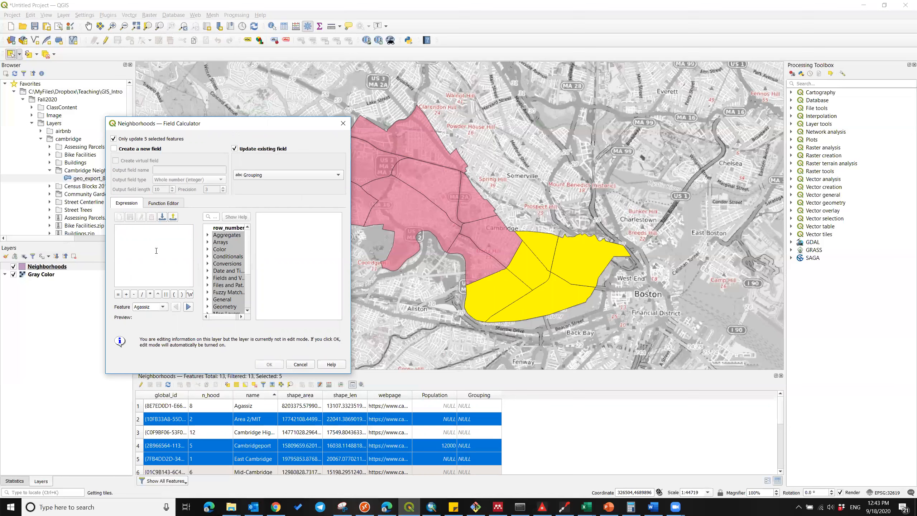
click(156, 251)
text(dfdf)
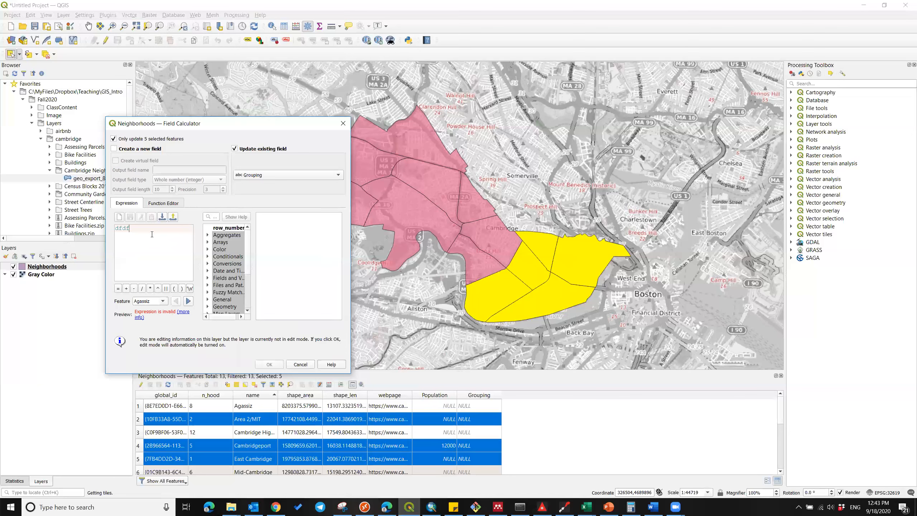
text(2)
key(ctrl+a)
text(1234)
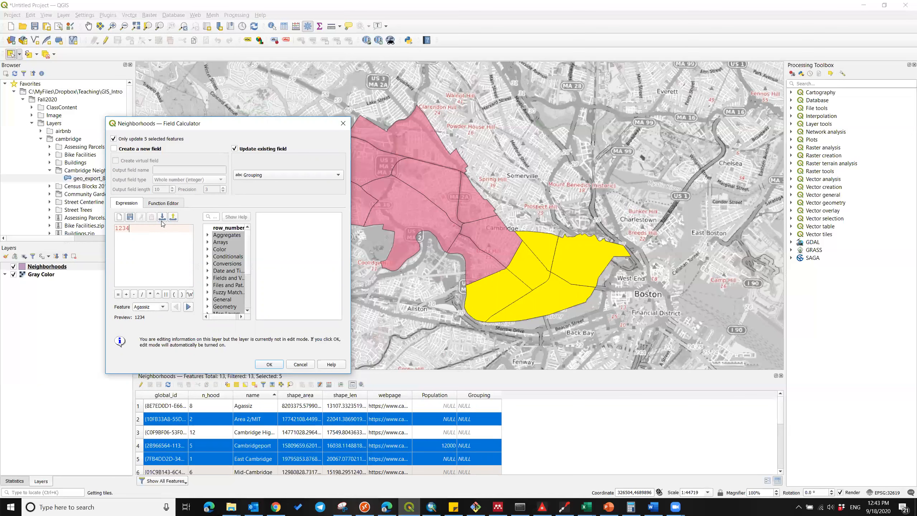
drag(115, 228, 121, 254)
key(BackSpace)
- Enter the text expression 'GroupA' and apply it to the Grouping field of the five selected neighborhoods
text(')
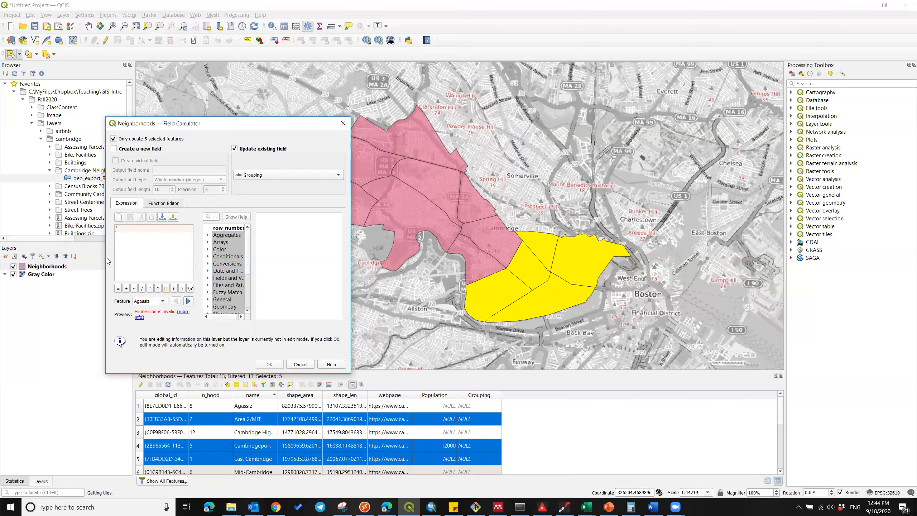
text(GroupA')
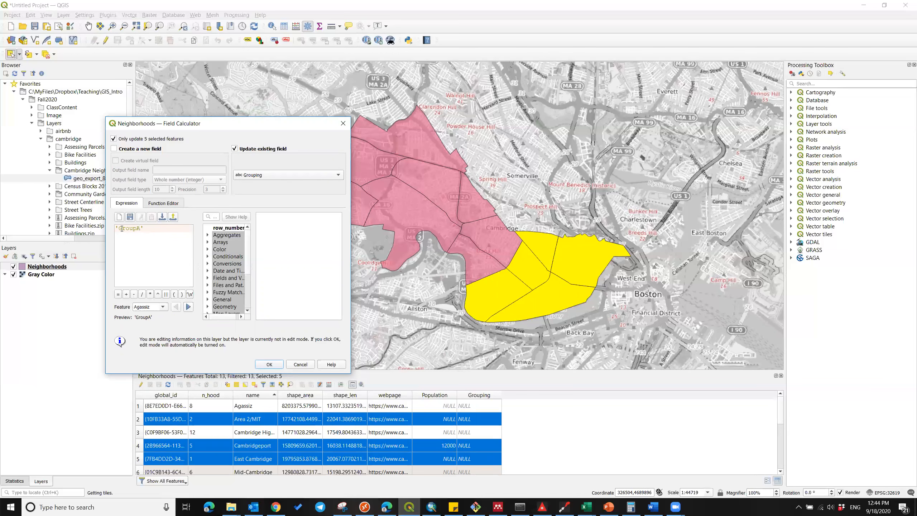
drag(146, 228, 114, 228)
click(269, 364)
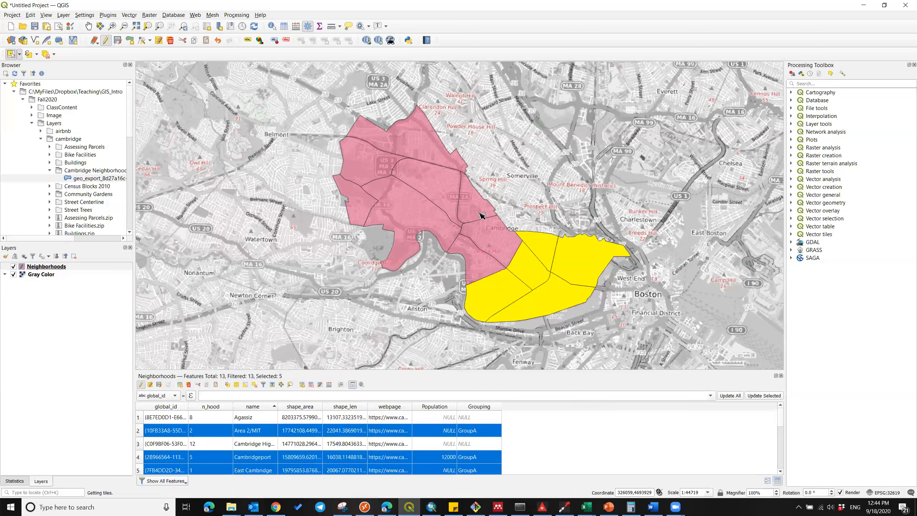
- Select the five central neighborhoods on the map and set their existing Grouping field to 'GroupB' with the field calculator
drag(451, 246, 452, 246)
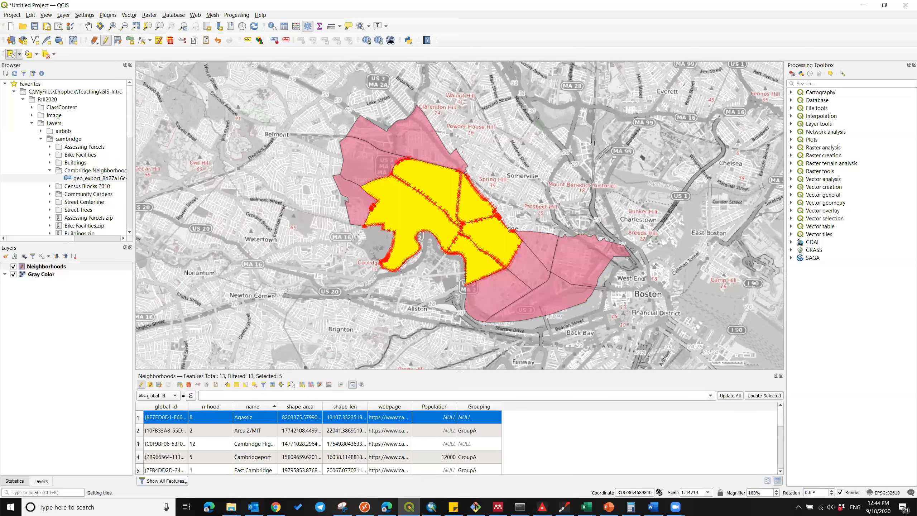
click(328, 385)
click(249, 149)
click(275, 177)
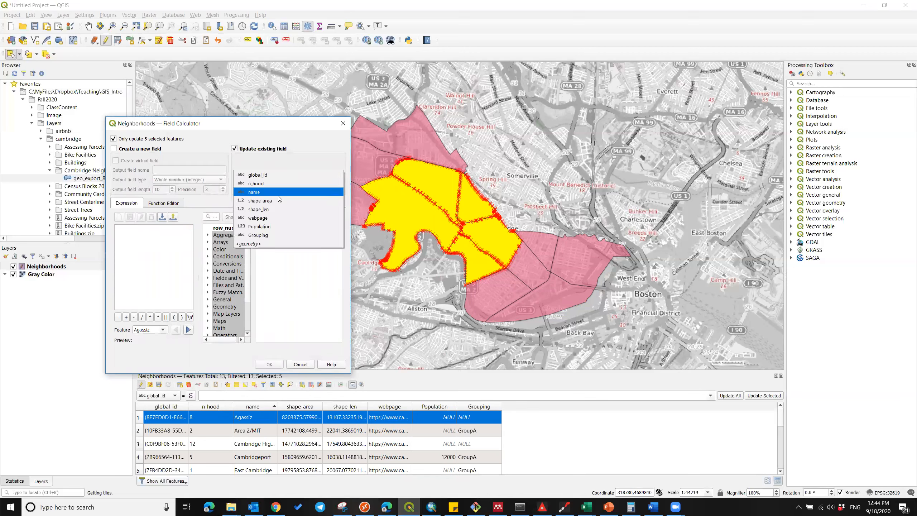
click(272, 234)
click(165, 250)
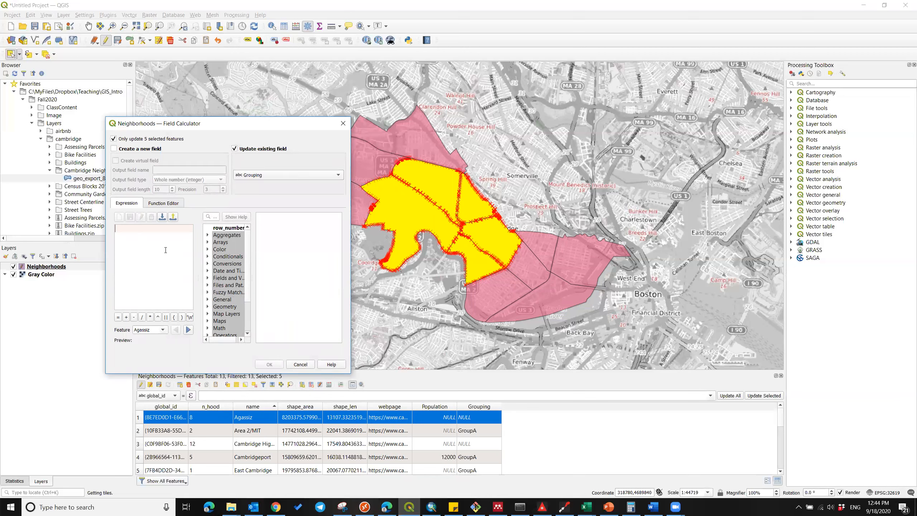
text('G)
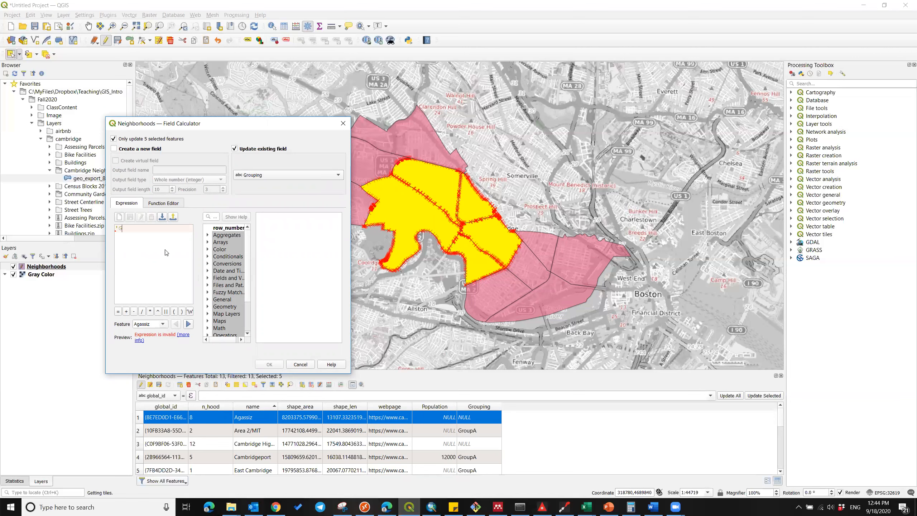
text(roupB')
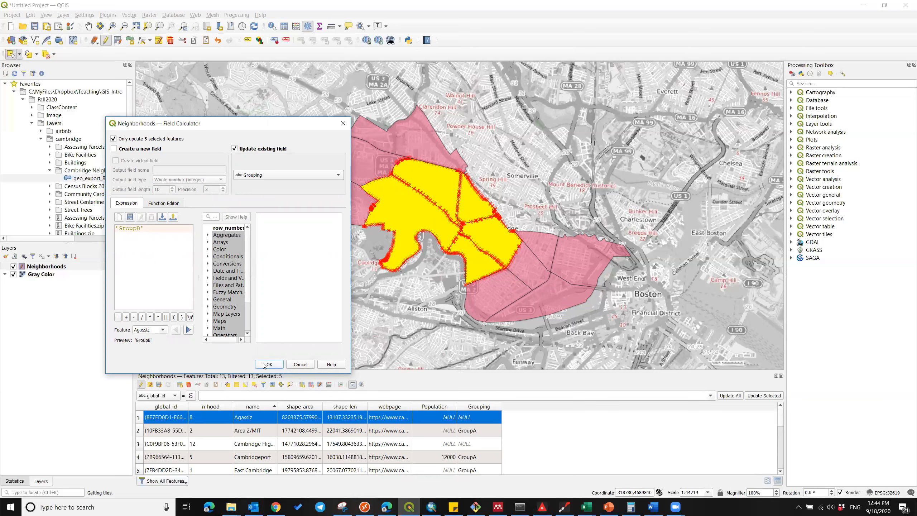
click(267, 363)
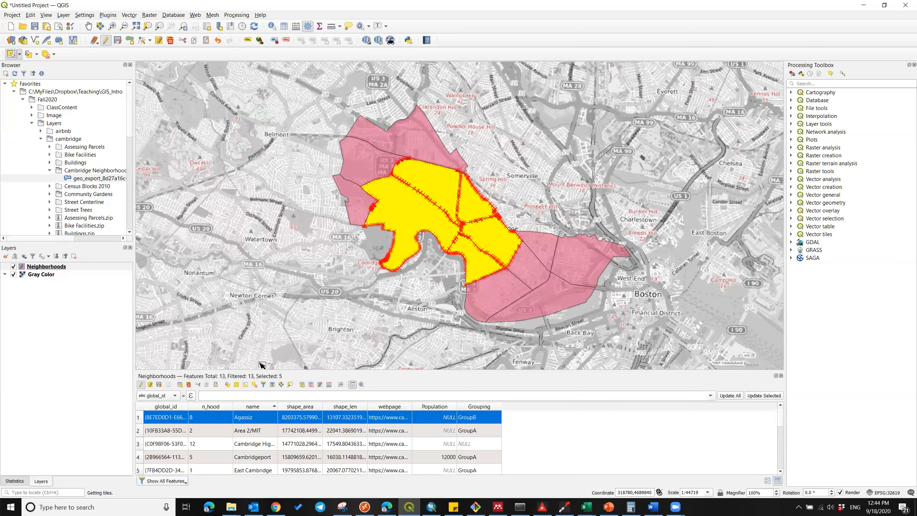
- Select the three northwestern neighborhoods on the map and set their existing Grouping field to 'GroupC' with the field calculator
drag(364, 164, 325, 177)
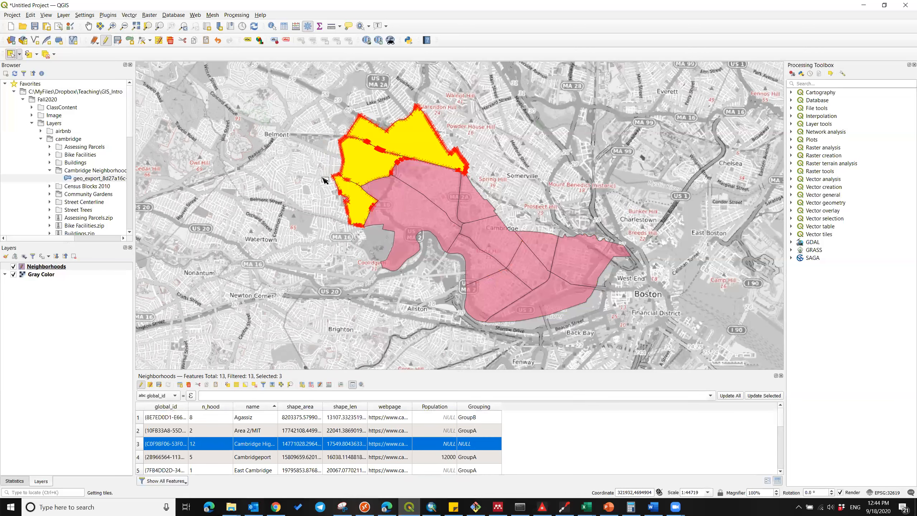
scroll(449, 458, down, 3)
scroll(447, 454, up, 2)
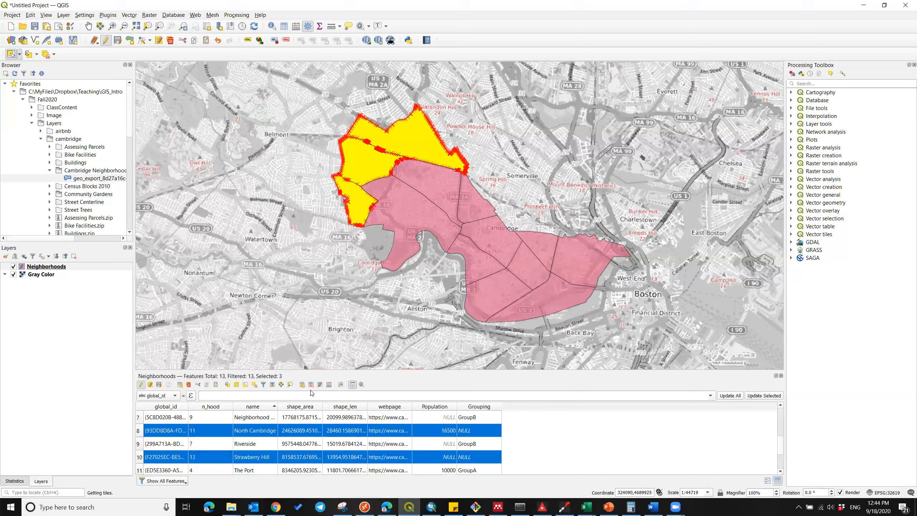
click(329, 385)
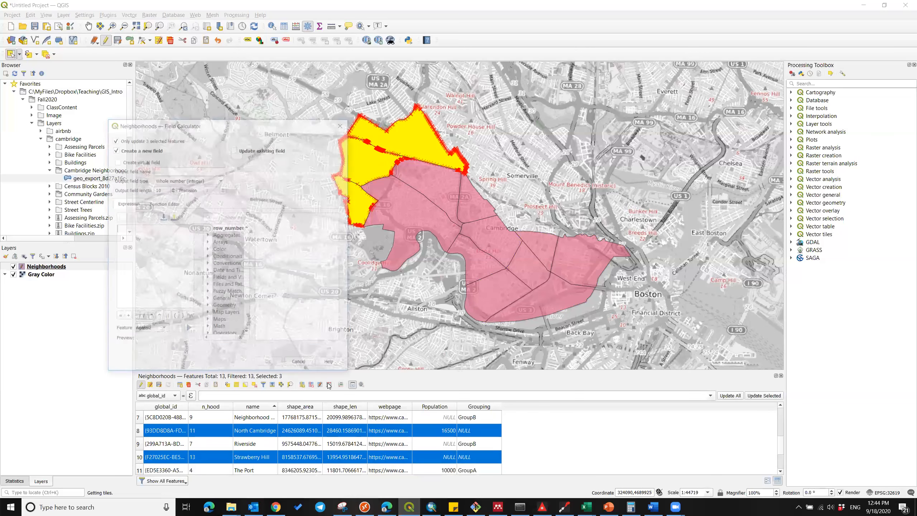
click(241, 148)
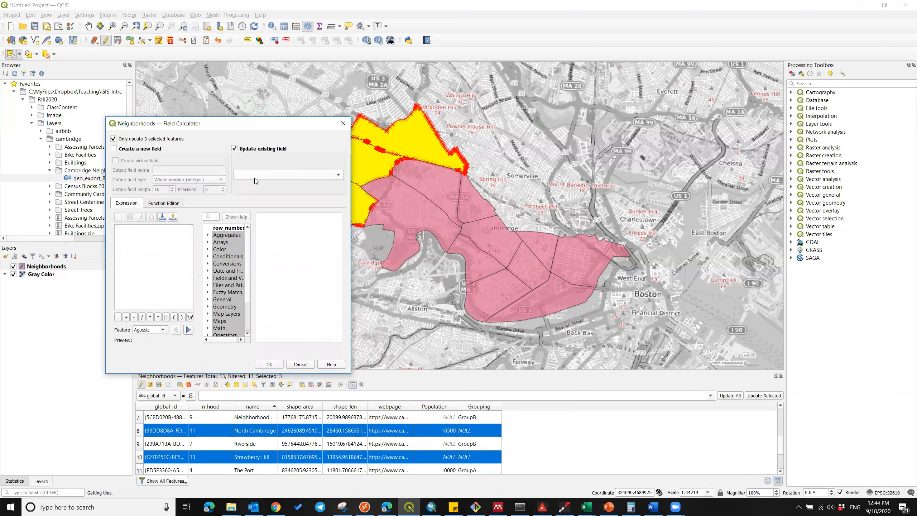
click(257, 177)
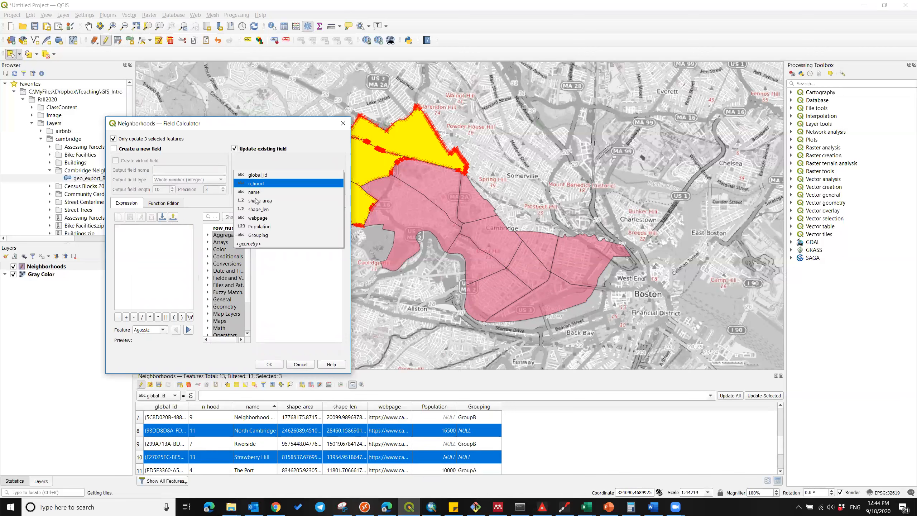
click(262, 235)
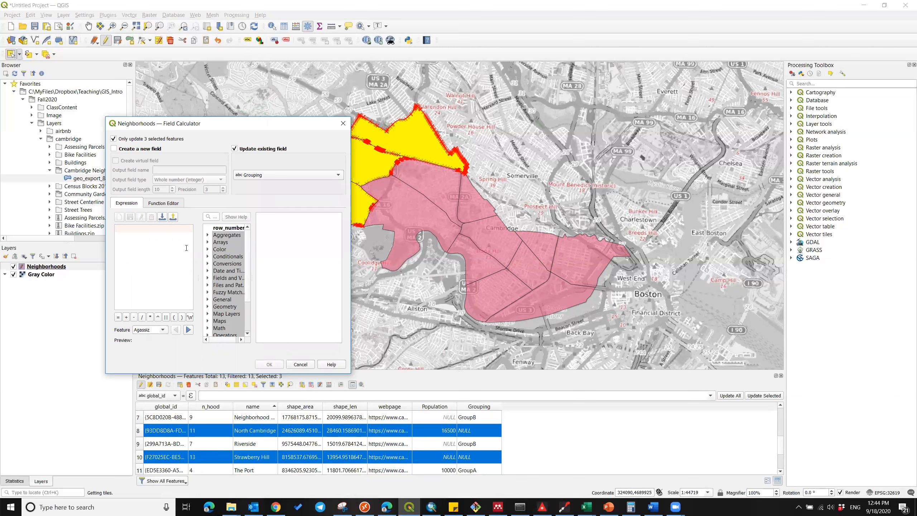
text('GroupC)
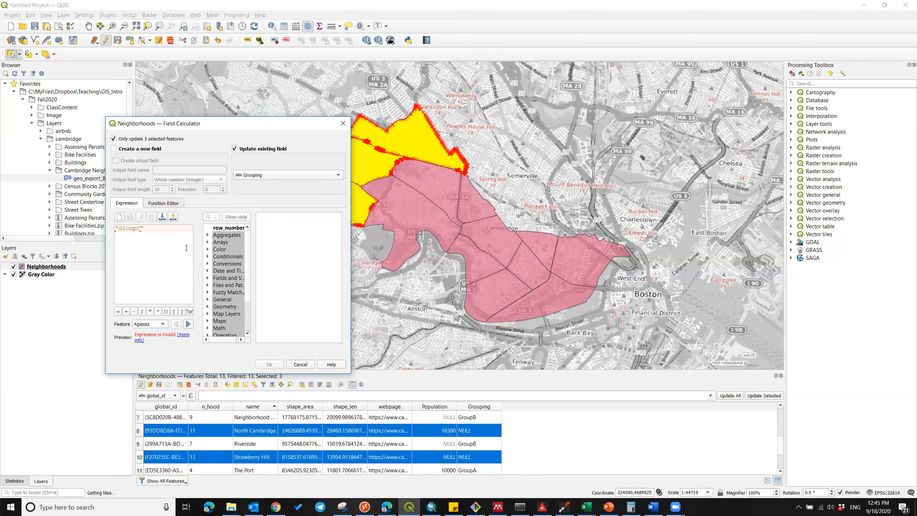
text(')
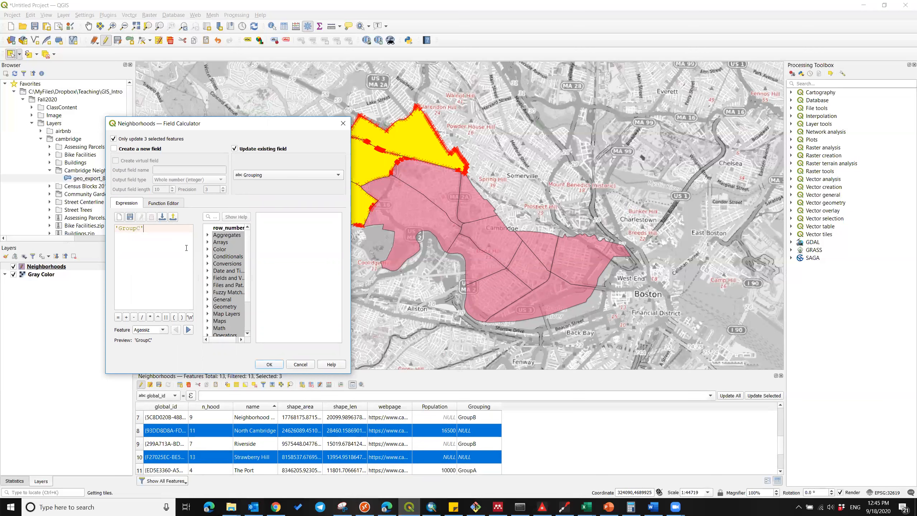
click(269, 363)
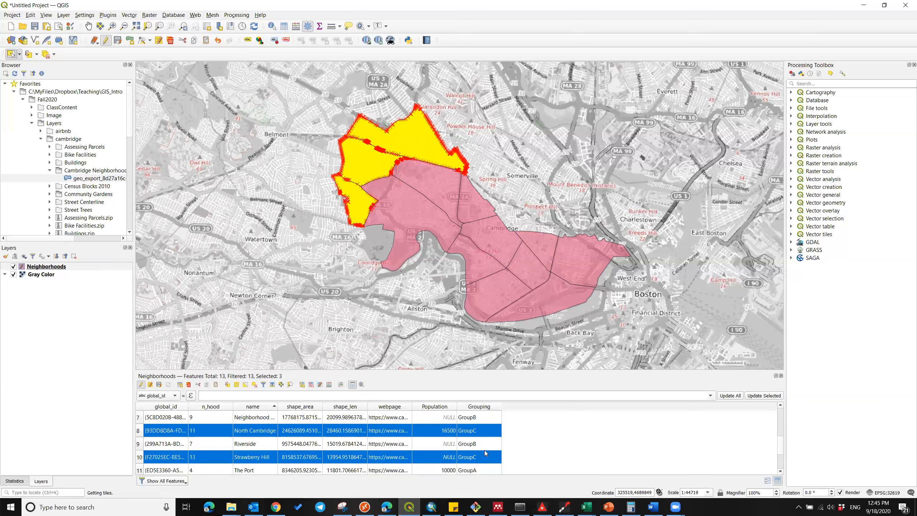
- Stop editing the Neighborhoods layer with the Grouping changes saved, and clear the map selection
scroll(486, 453, up, 2)
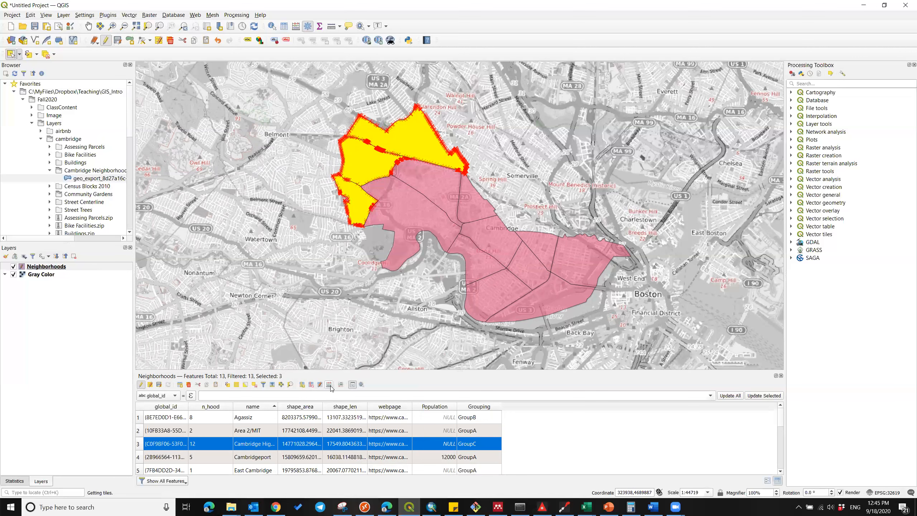
click(141, 385)
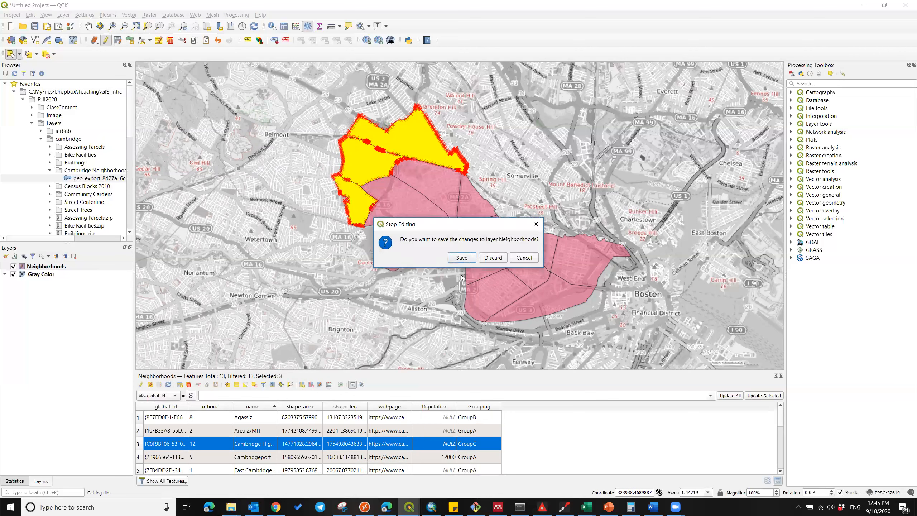
click(461, 258)
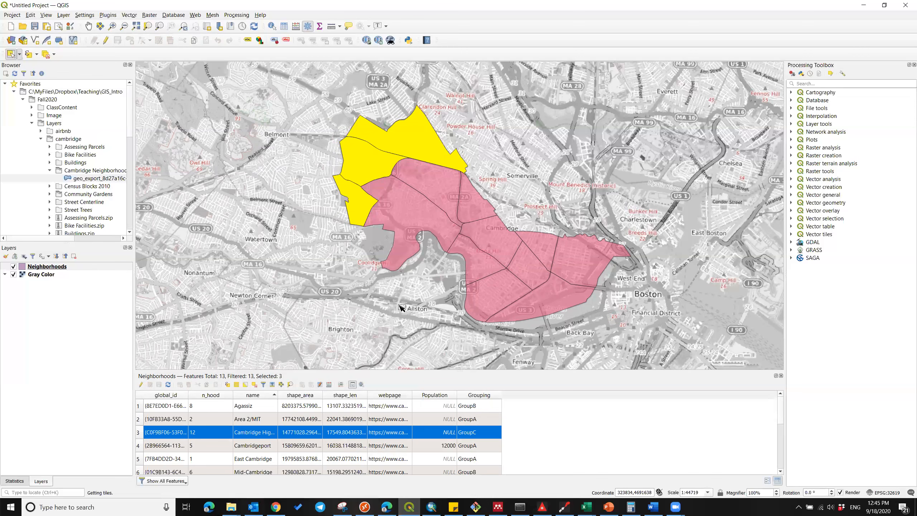
drag(409, 316, 403, 296)
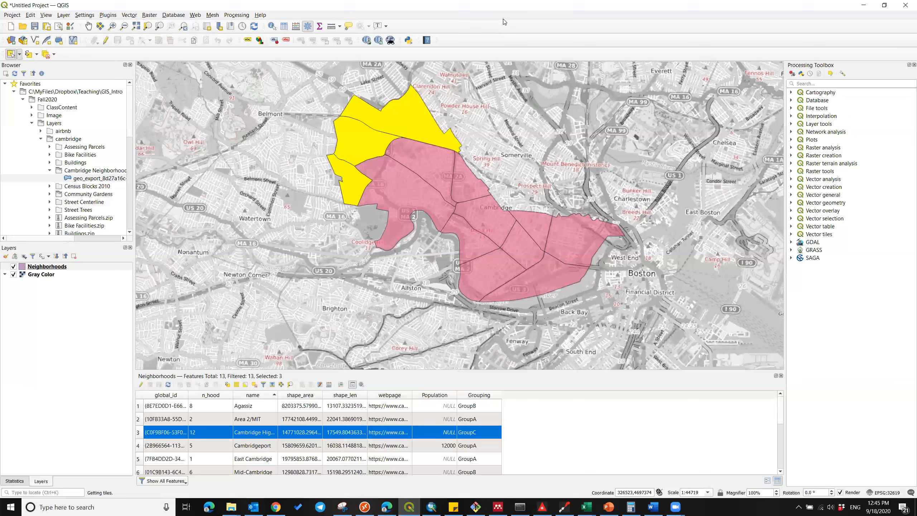
click(305, 252)
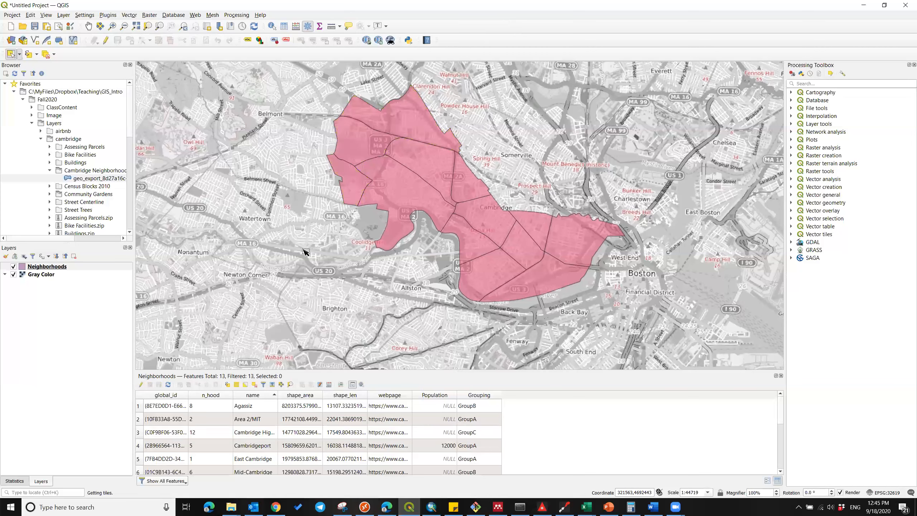
- Style the Neighborhoods layer with Categorized symbology on the Grouping field, classifying its values with random colors
right_click(38, 268)
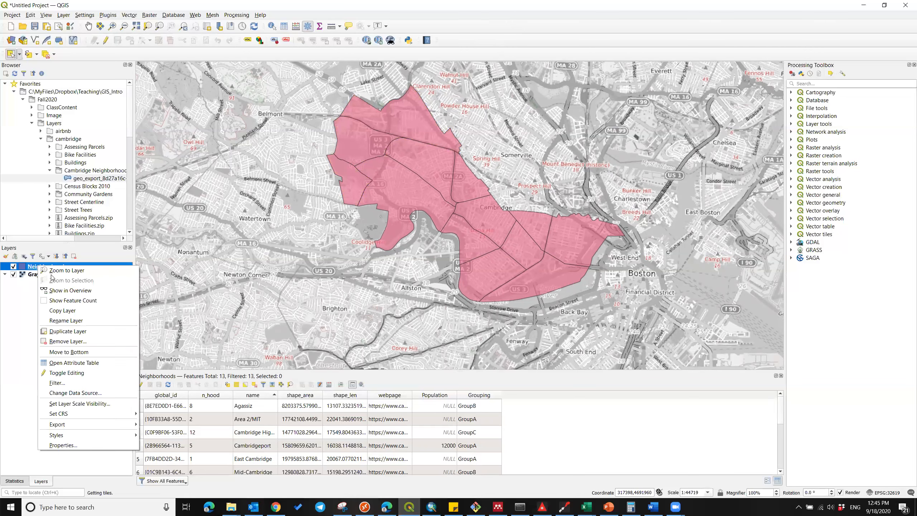
click(72, 445)
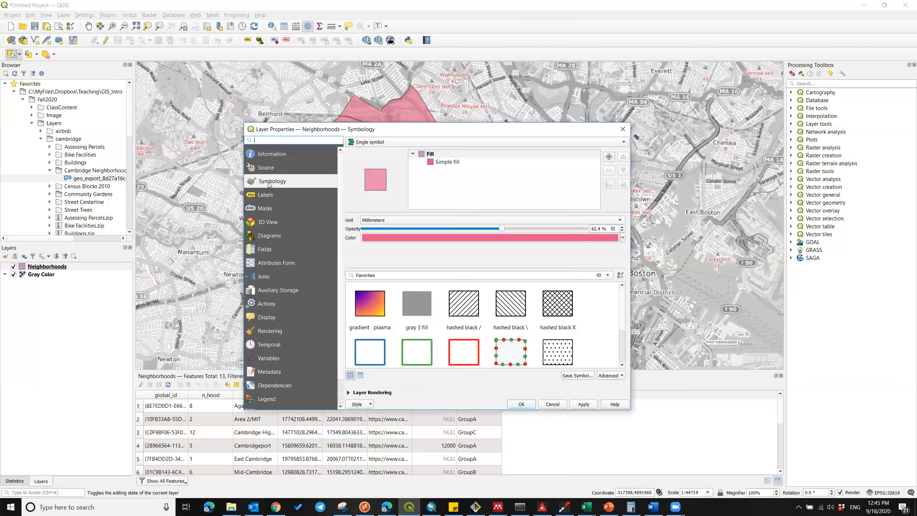
click(431, 142)
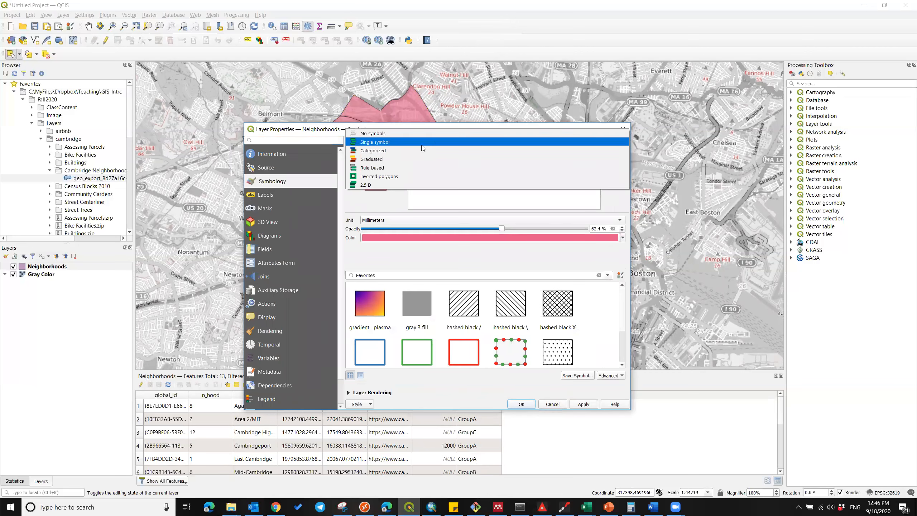
click(404, 151)
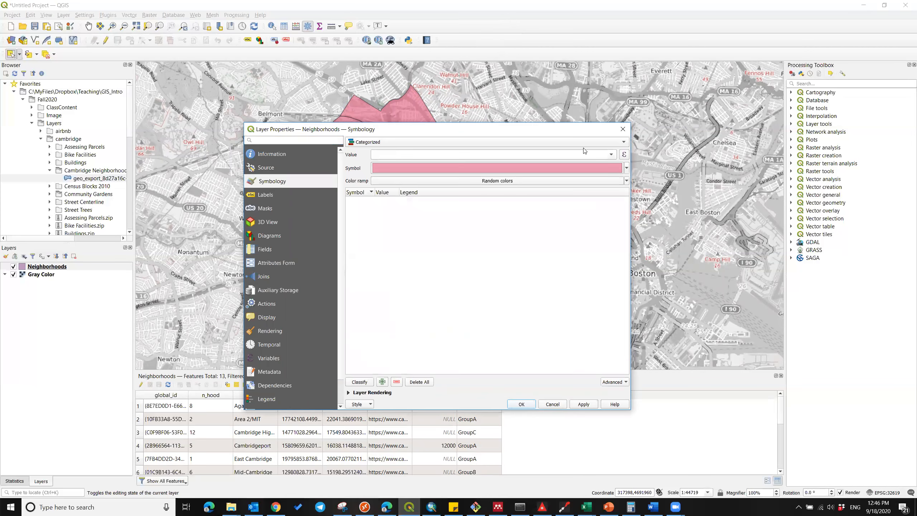
click(562, 154)
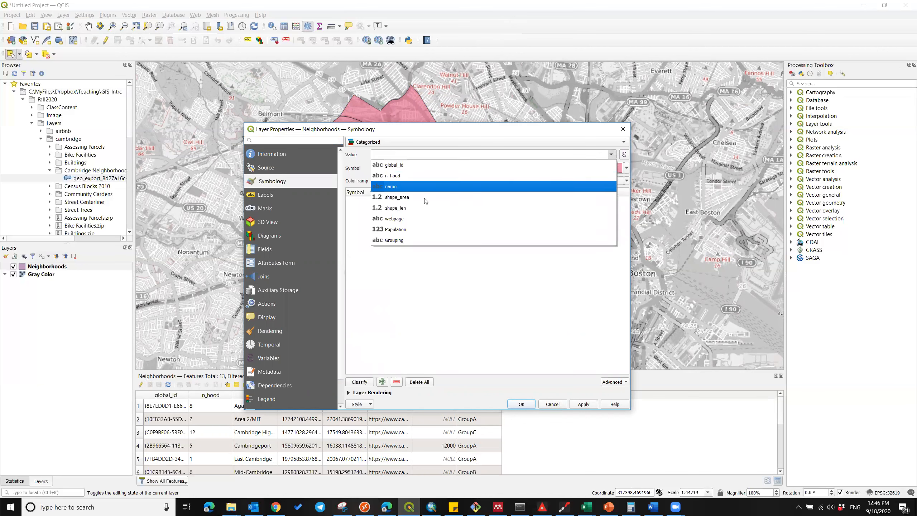
click(403, 231)
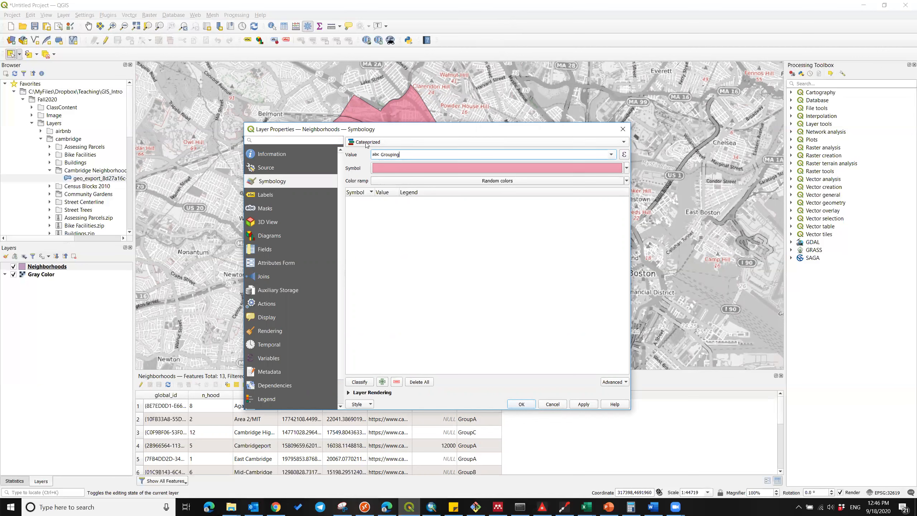
click(359, 381)
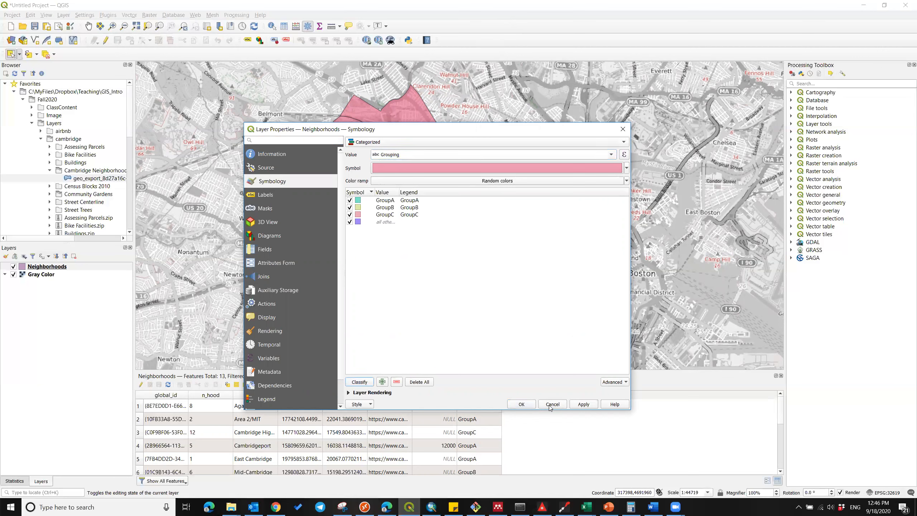
click(521, 404)
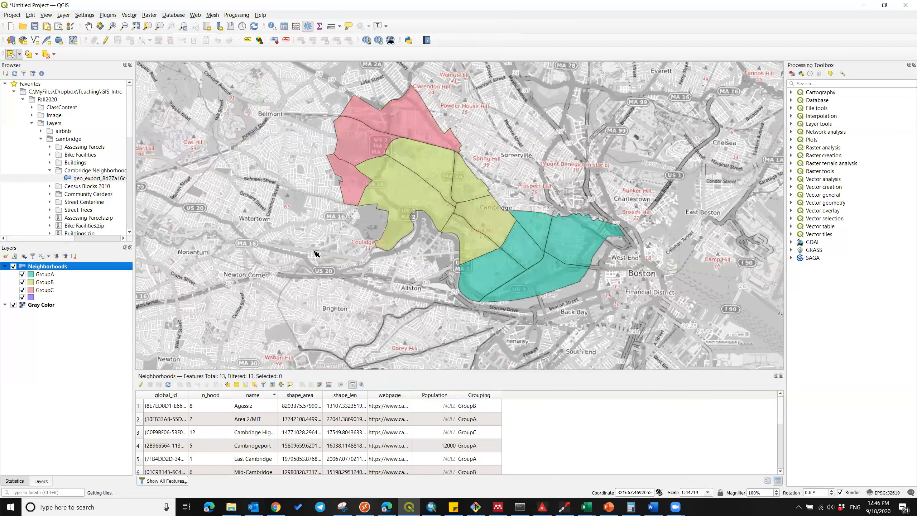
click(335, 281)
drag(318, 263, 335, 279)
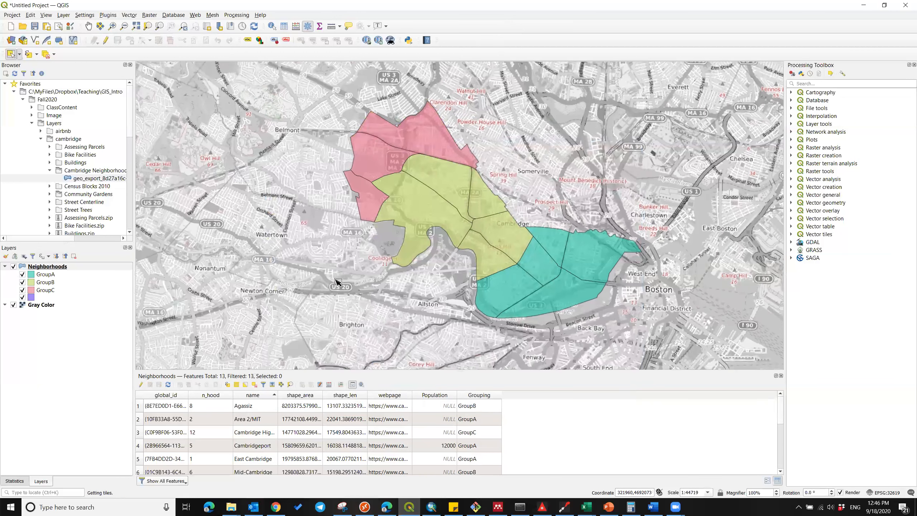